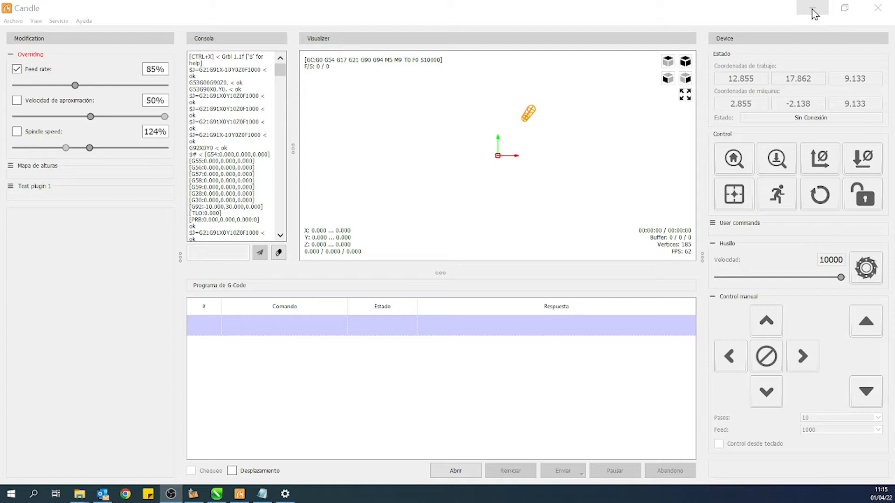
Step: Create a shortcut to Candle.exe from the Candle64 folder and place it on the desktop
click(812, 9)
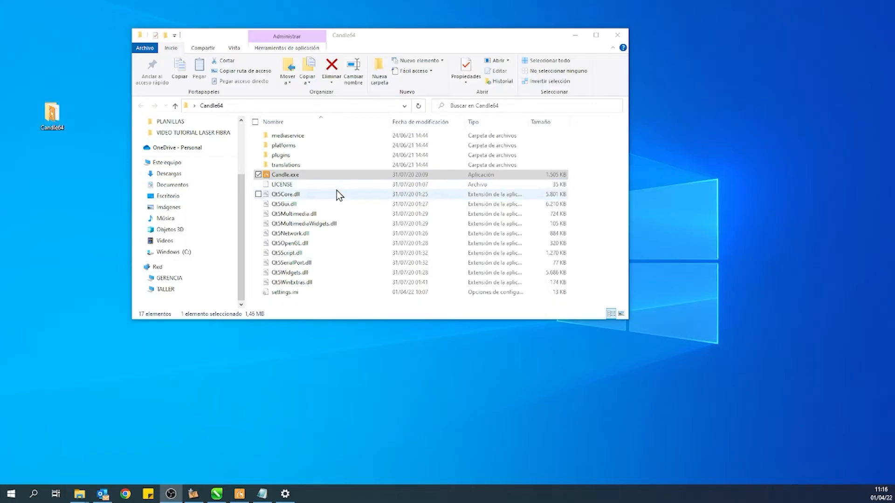
right_click(285, 177)
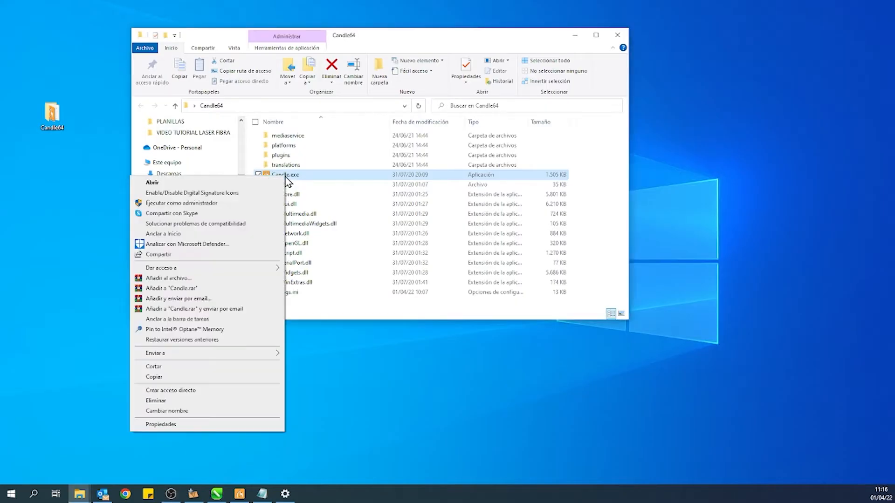
click(250, 390)
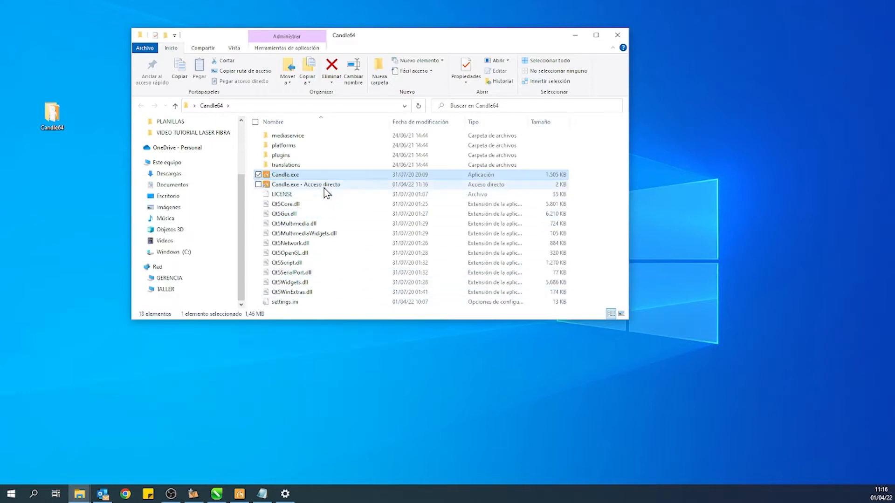
click(316, 186)
drag(233, 199, 59, 268)
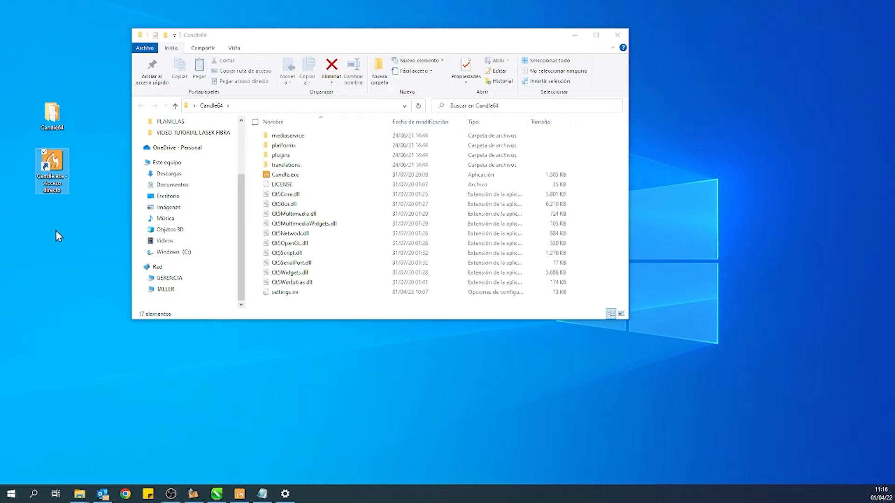
Step: Switch to Candle and examine the serial ports offered in the connection options
click(243, 494)
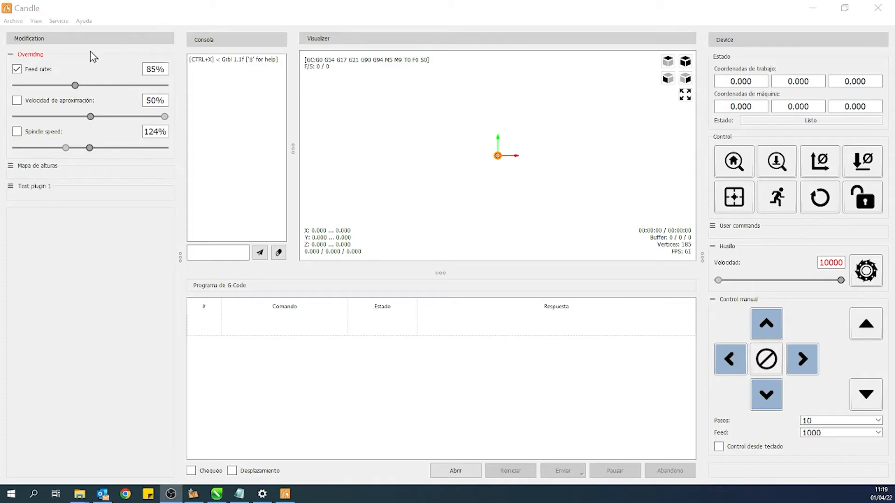
click(41, 21)
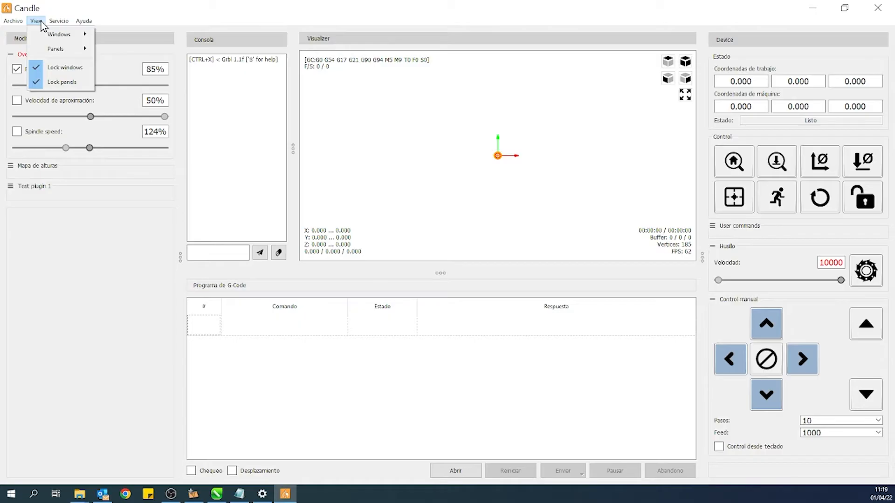
mouse_move(49, 21)
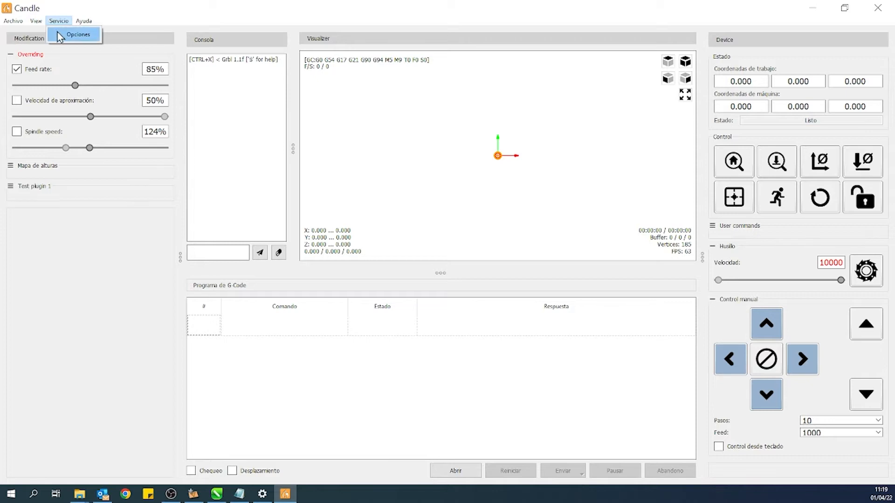
click(58, 35)
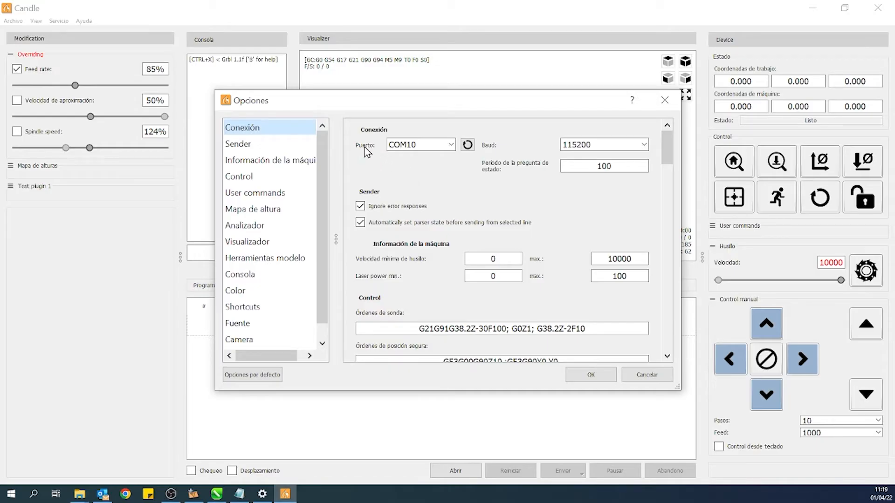
click(451, 144)
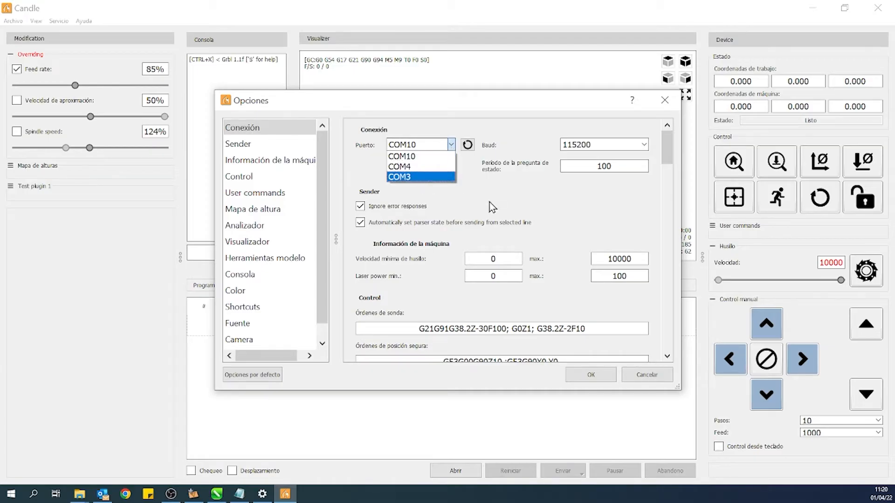
click(514, 200)
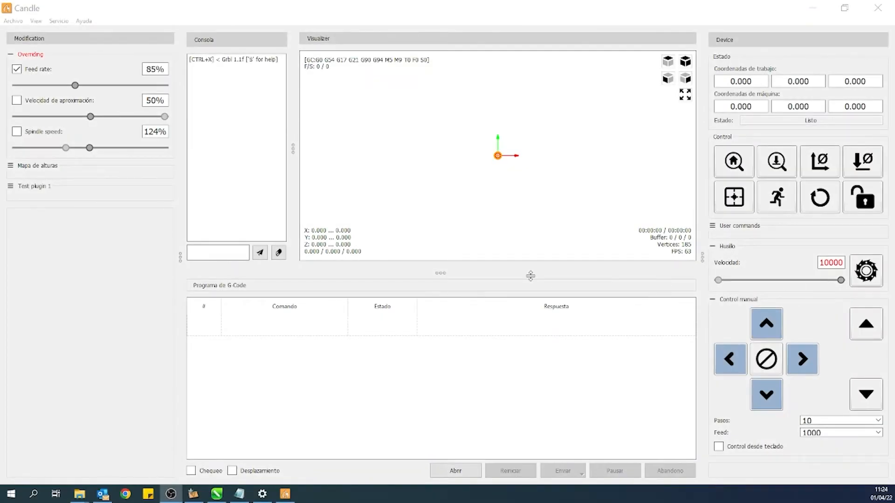
Step: Open the G-code file Prueba.txt from the DIBUJOS folder
click(21, 20)
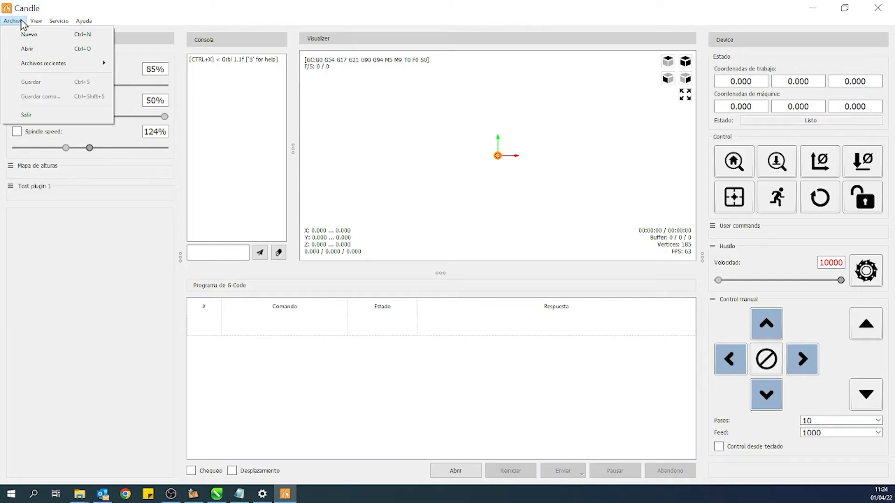
click(25, 49)
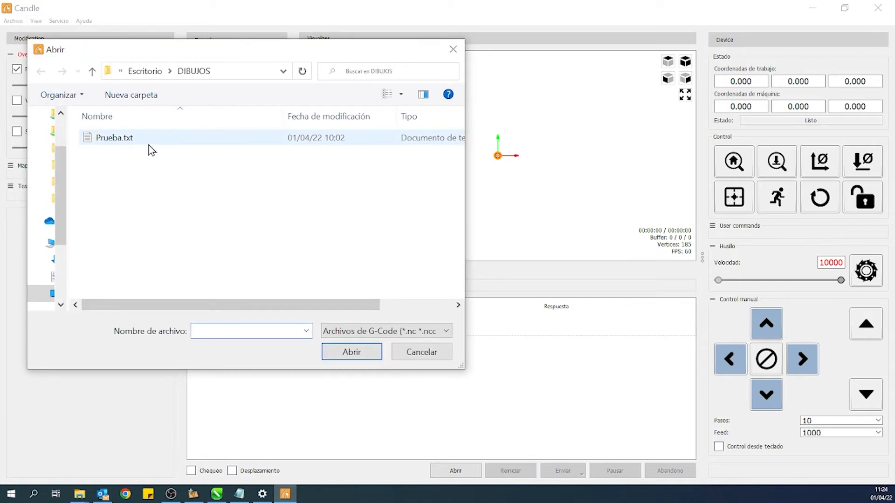
click(167, 138)
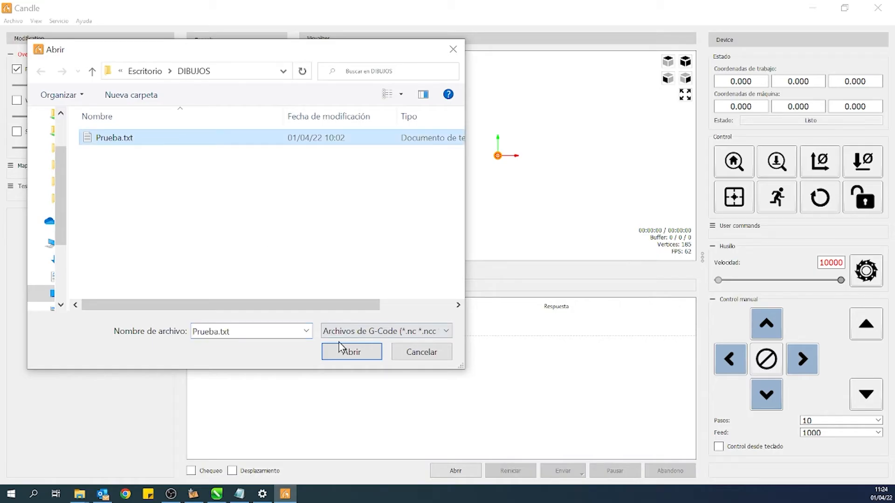
click(340, 355)
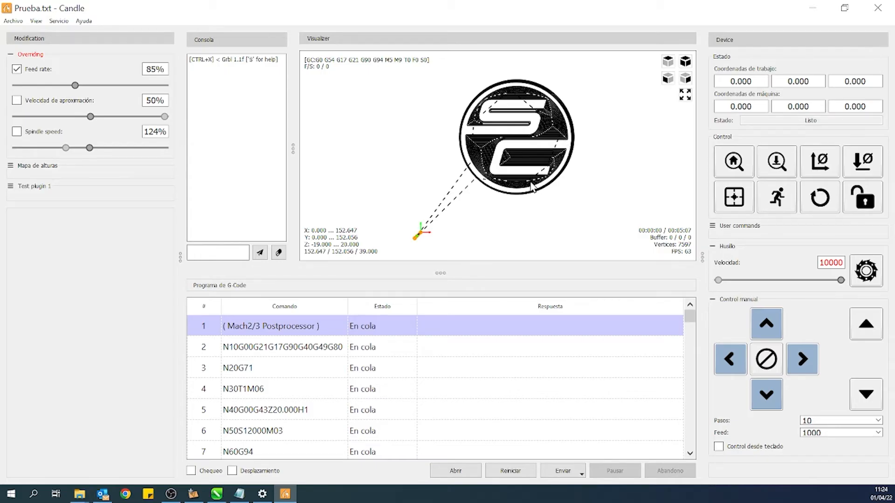
Step: Examine the loaded toolpath in isometric, side, front and top views, and look through the G-code program lines
drag(533, 186, 509, 146)
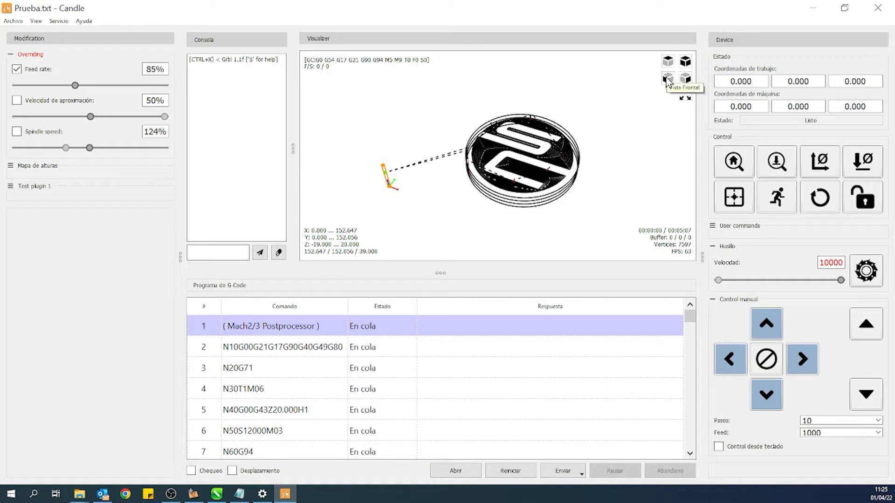
click(667, 61)
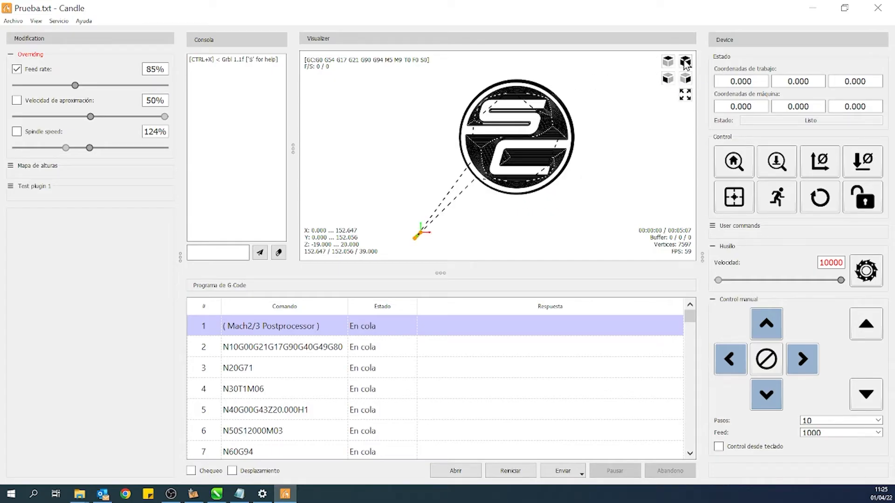
click(685, 61)
click(686, 78)
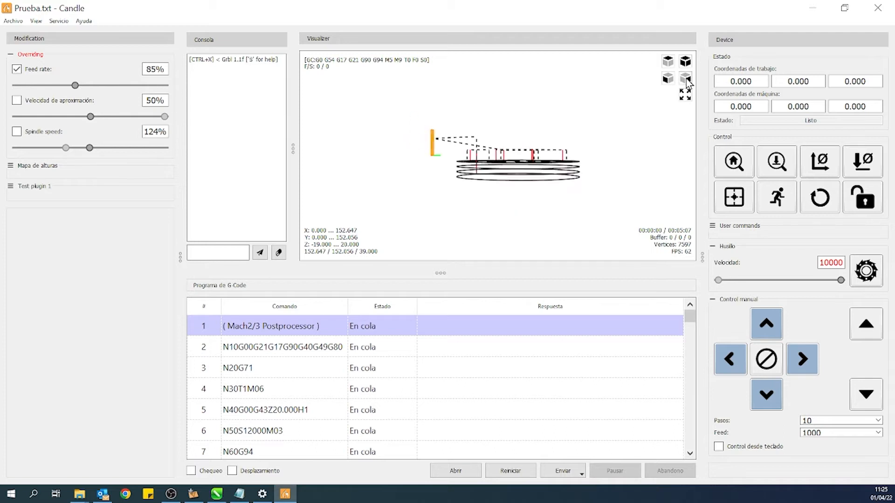
click(669, 82)
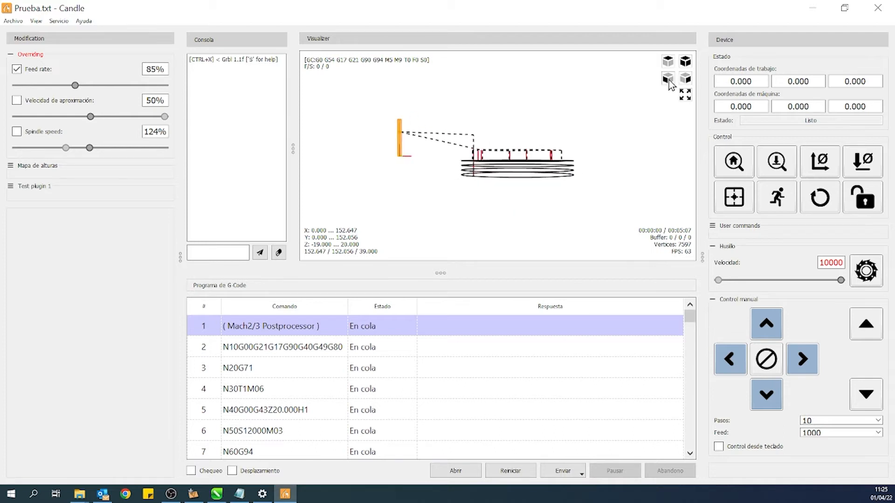
click(667, 64)
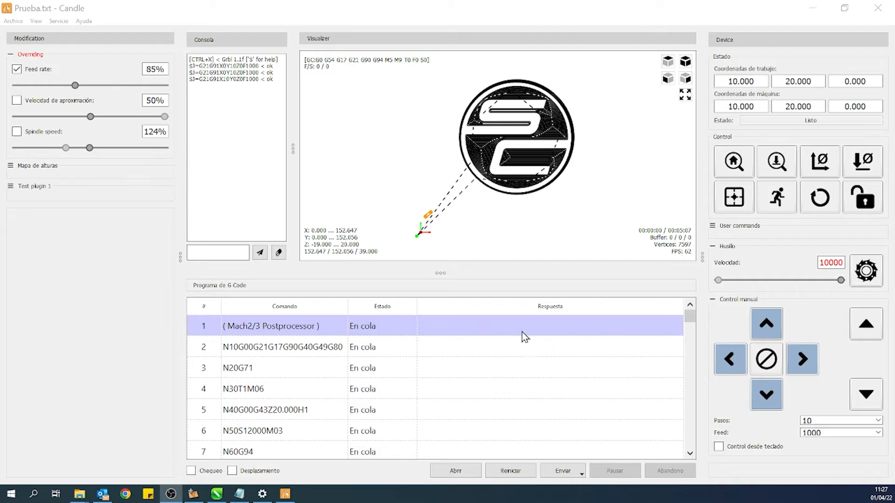
drag(687, 456, 688, 461)
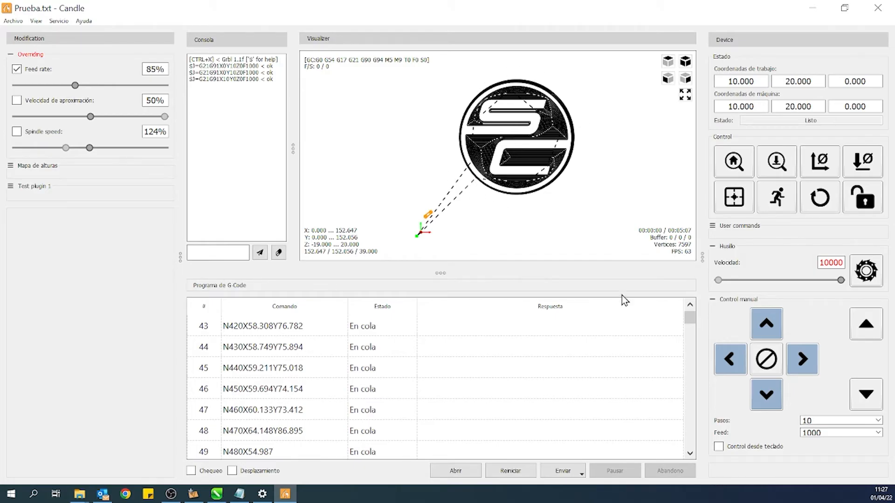
drag(687, 320, 689, 306)
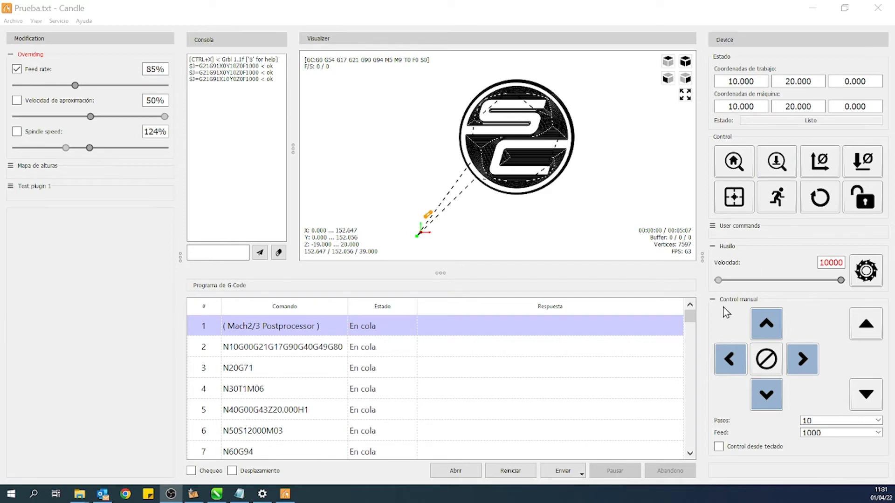
Step: Jog the machine one 10 mm step each in Y+, X-, Y-, X+, Z+ and Z-
click(761, 331)
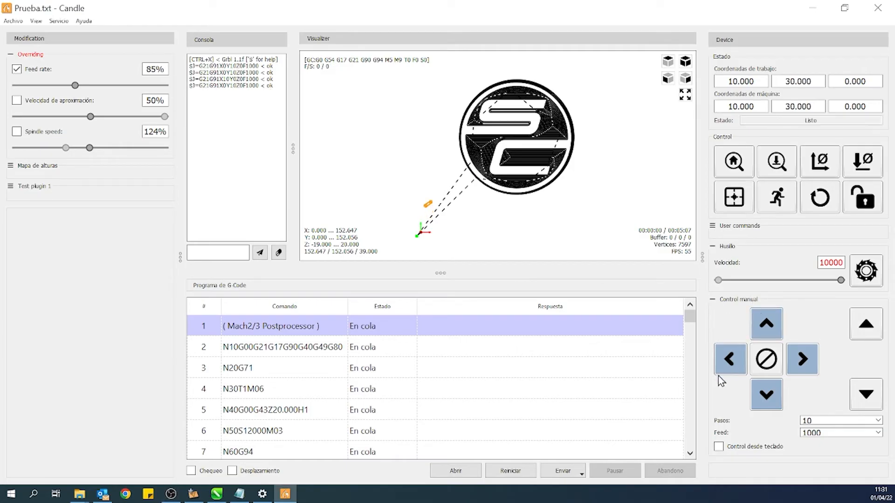
click(728, 366)
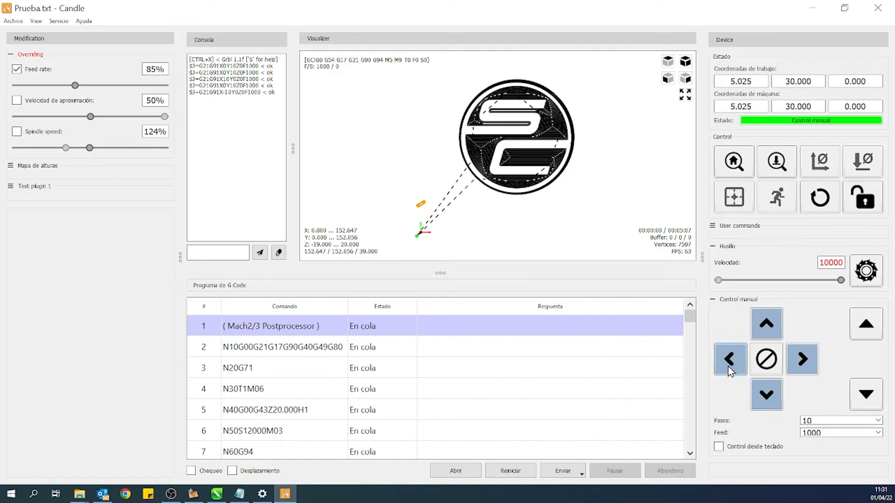
click(766, 400)
click(804, 367)
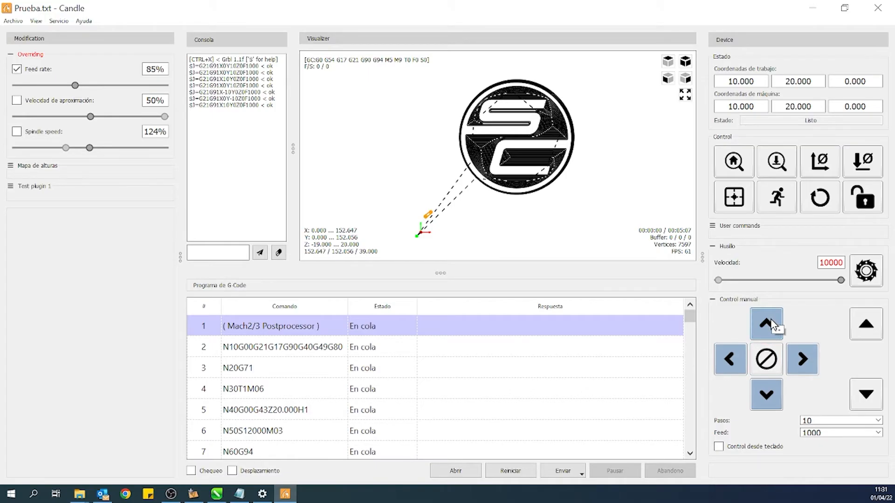
click(867, 327)
click(867, 395)
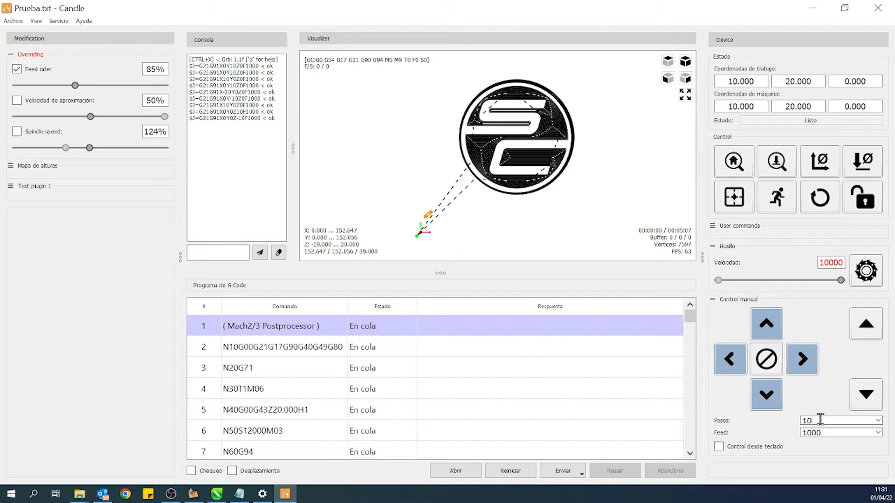
Step: View the available jog step sizes, keep 10, and enable keyboard control for manual movement
click(879, 422)
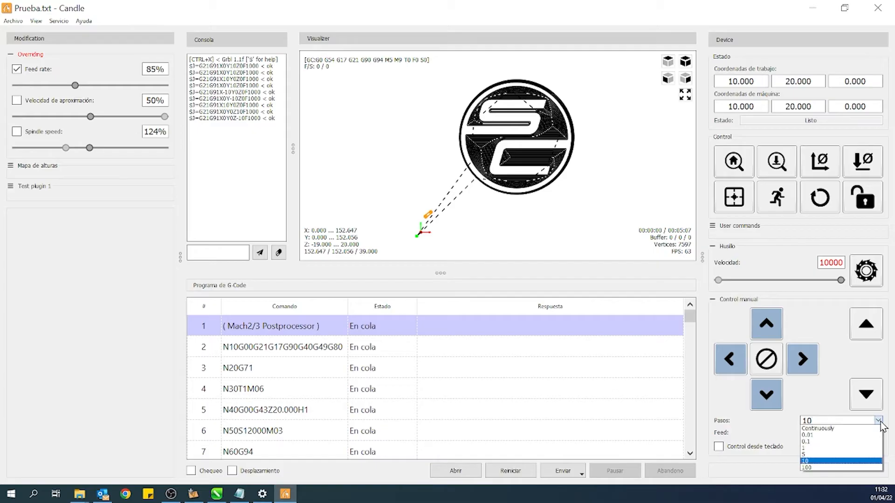
click(796, 394)
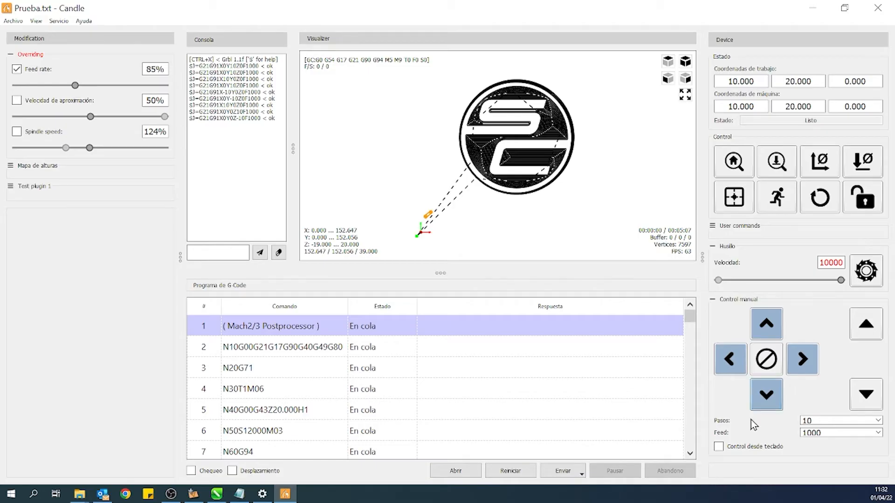
click(722, 448)
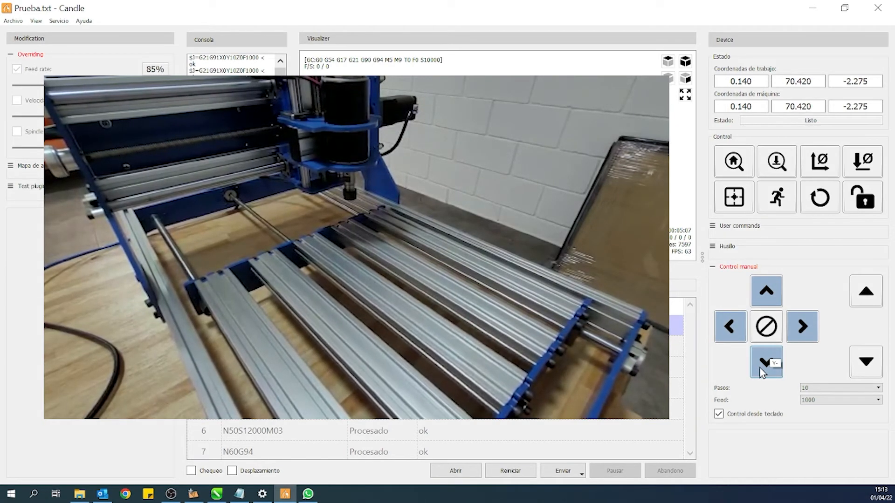
Step: Jog the Y axis five 10 mm steps in the negative direction
click(762, 373)
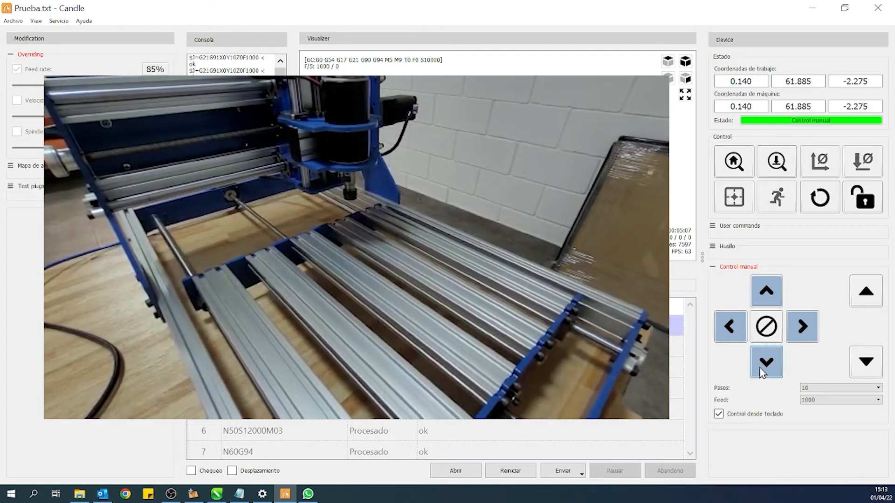
click(762, 373)
click(762, 373)
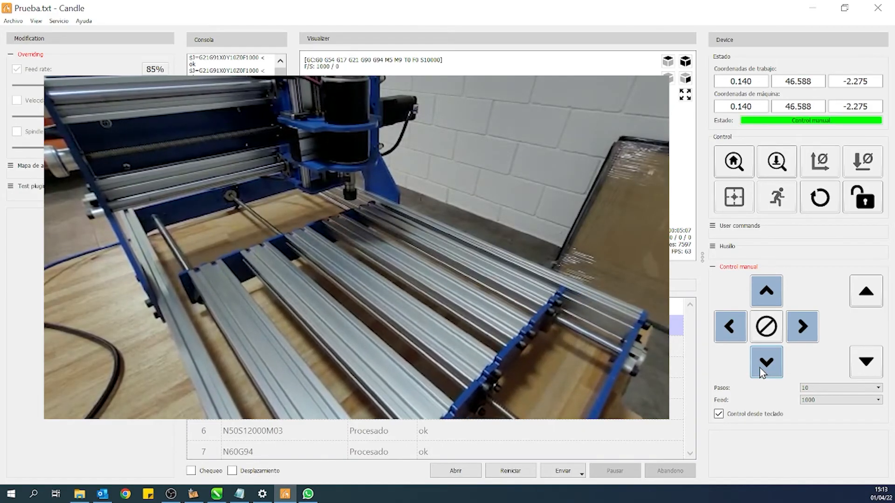
click(762, 373)
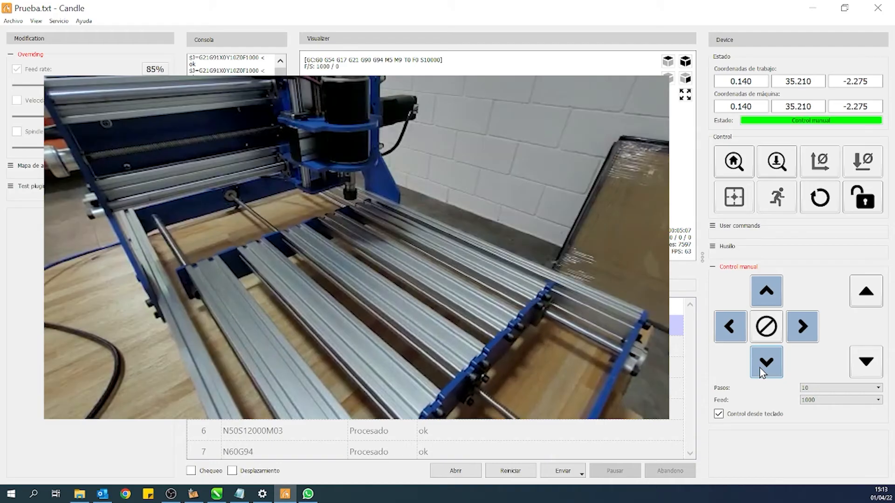
click(762, 372)
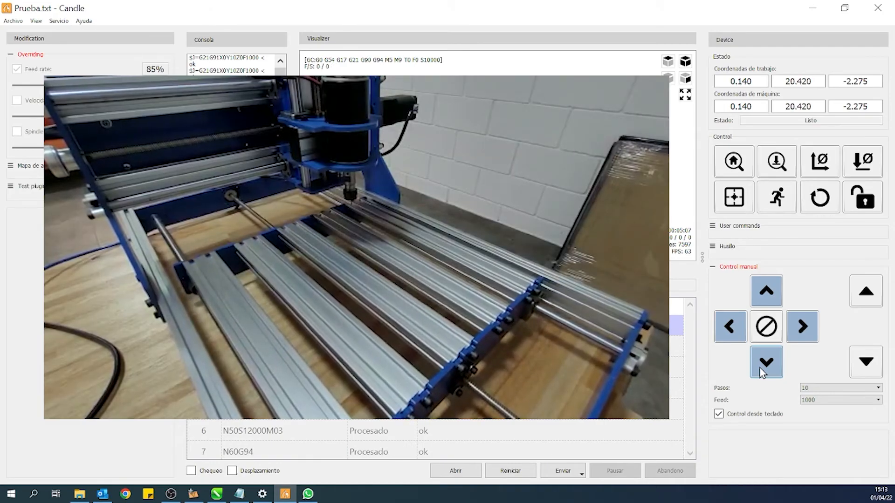
Step: Jog the X axis two 10 mm steps in the negative direction and one step back in the positive direction
click(729, 324)
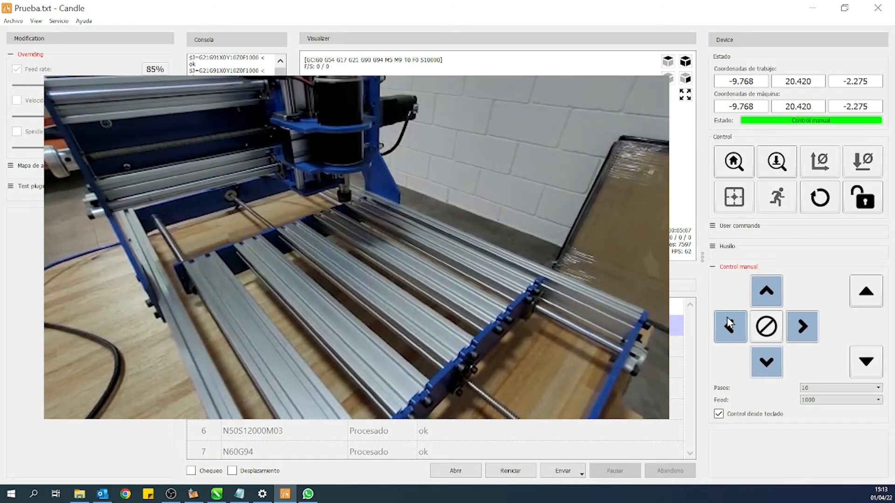
click(730, 325)
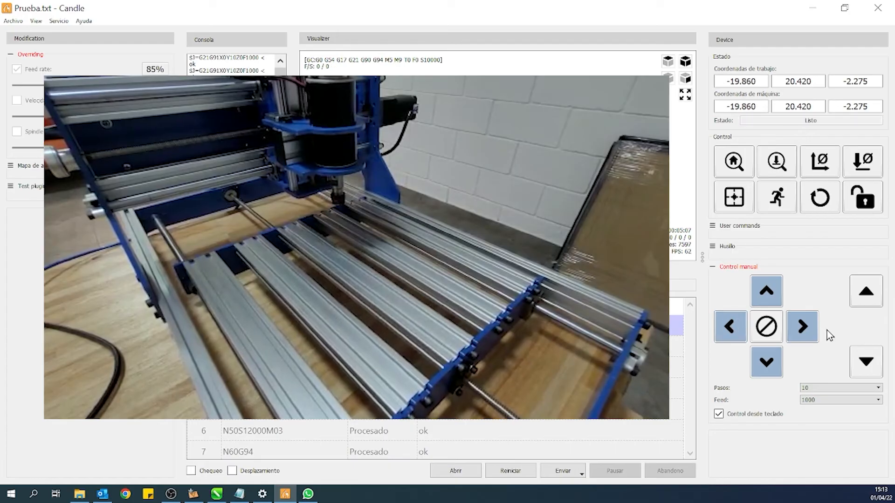
click(799, 334)
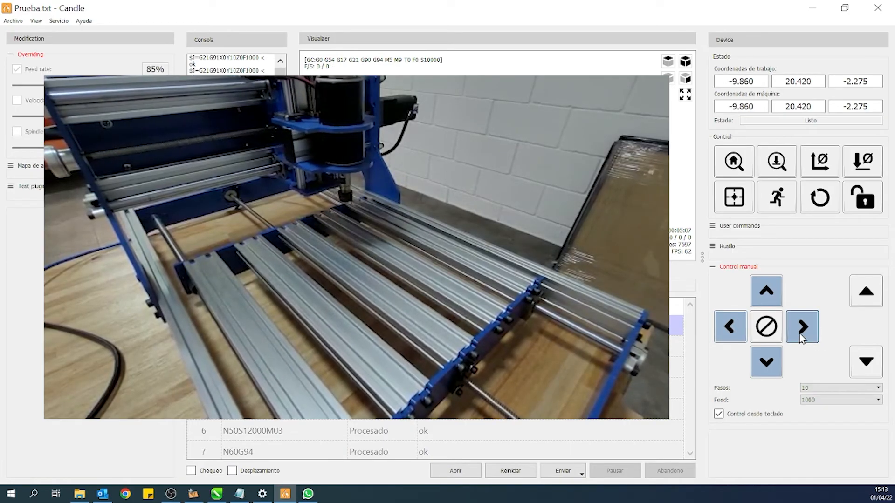
Step: Jog the machine 10 mm in X+, 20 mm in Y+, and one 10 mm step each in Z+ and Z-
click(799, 333)
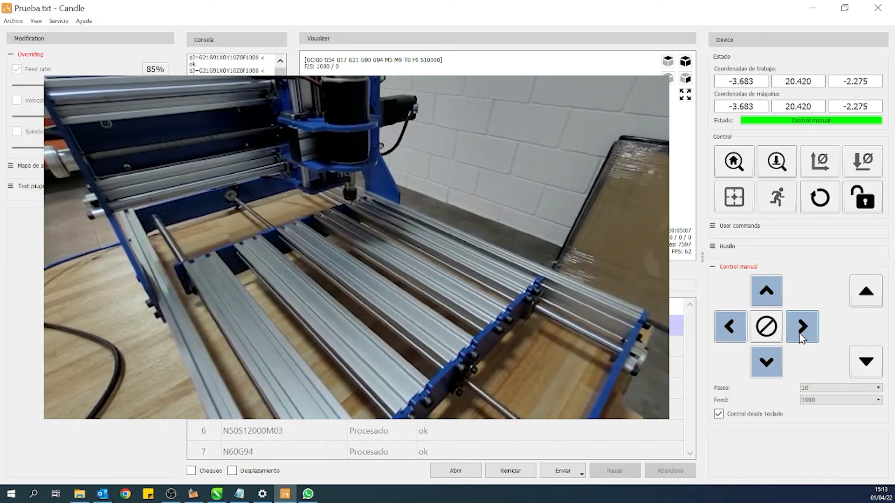
click(764, 287)
click(764, 287)
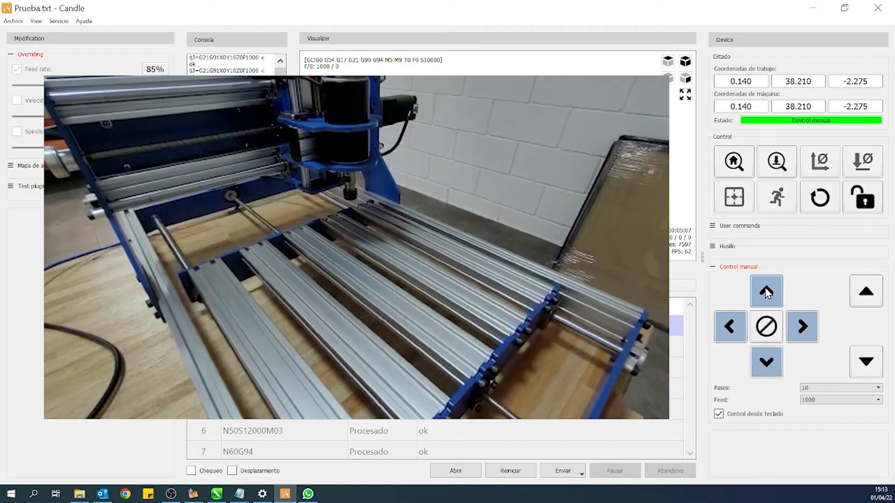
click(868, 299)
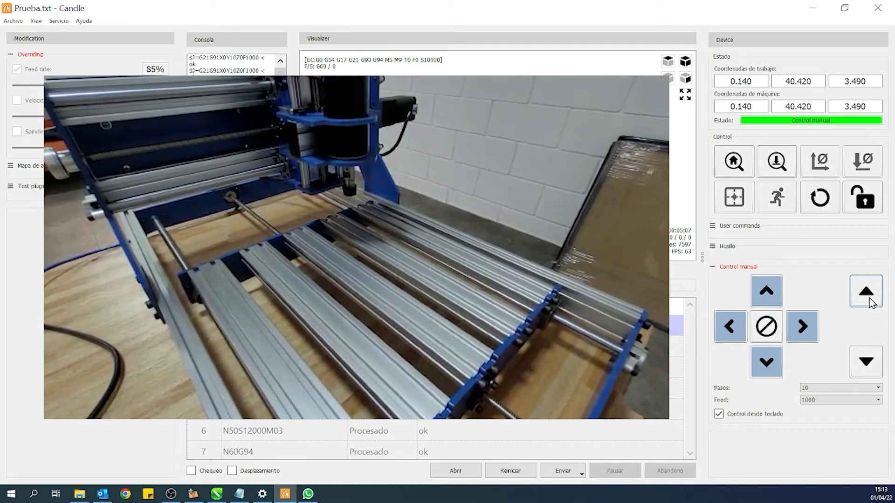
click(872, 368)
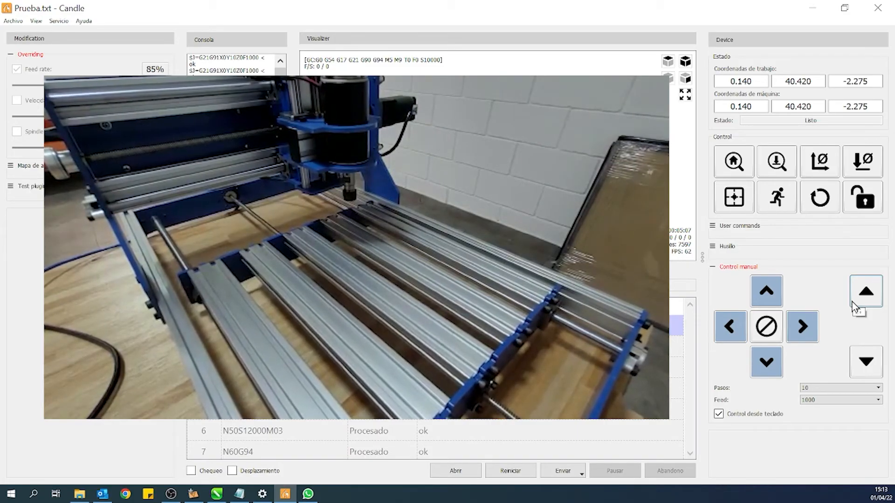
Step: Zero the X/Y and Z work coordinates at the machine's current position
click(810, 165)
click(864, 163)
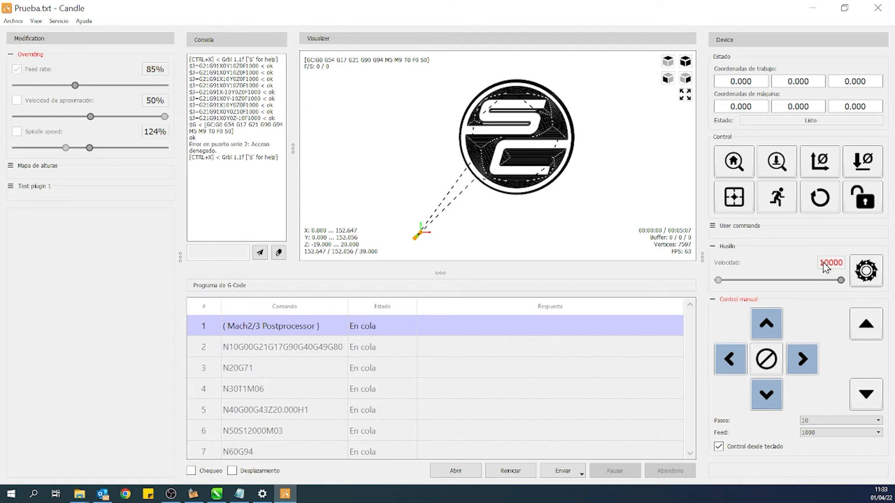
Step: View the user command buttons, collapse the User commands and Husillo sections, and leave Control manual expanded
click(715, 231)
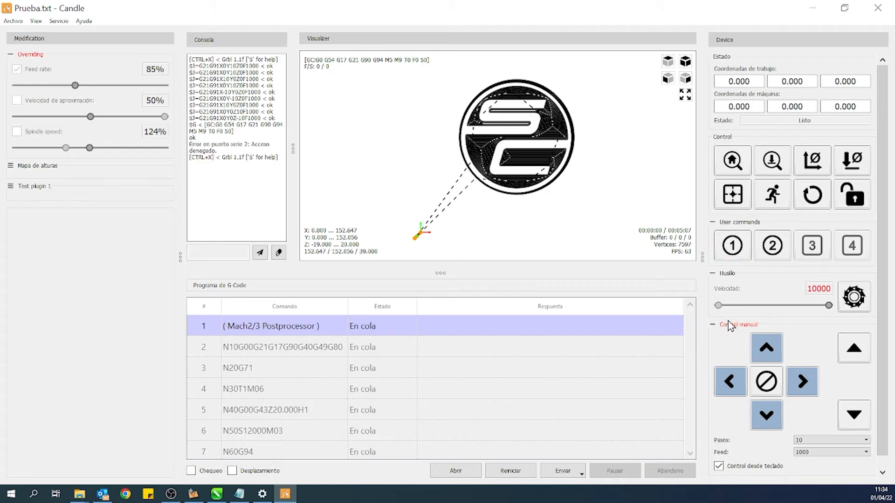
click(712, 223)
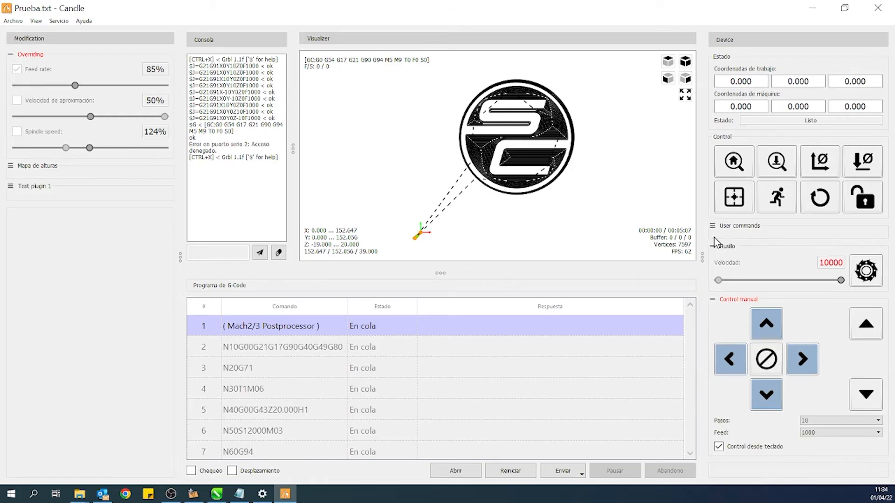
click(713, 246)
click(712, 267)
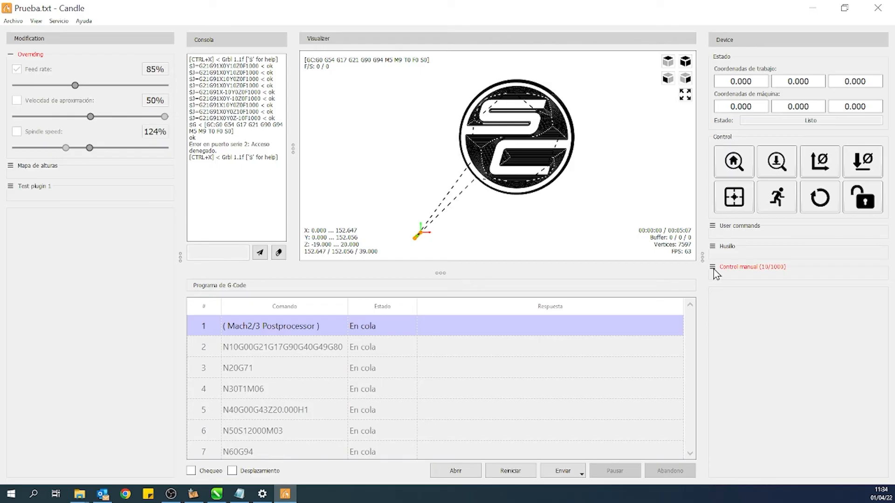
click(712, 266)
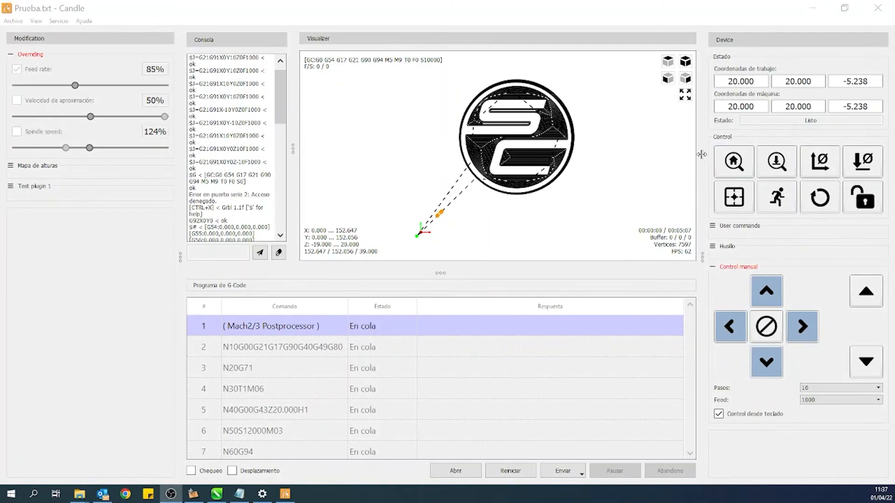
Step: Set the current tool position as the work origin for X/Y and Z
click(733, 162)
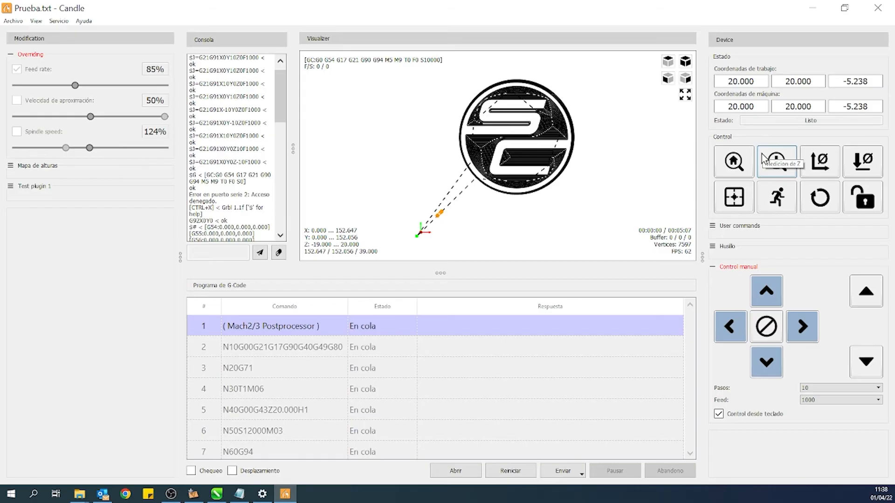
click(817, 164)
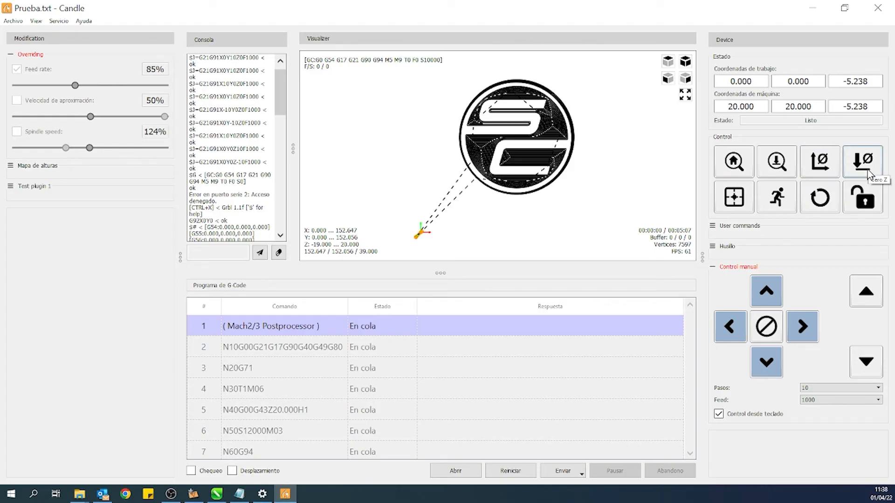
click(862, 162)
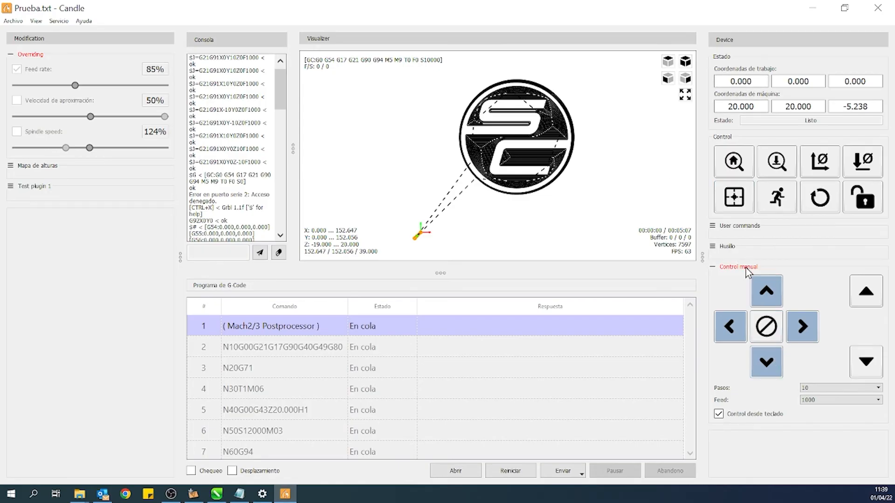
Step: Jog the machine 20 mm in Y-, 10 mm in X+ and 10 mm in Z-, and return the tool to the work origin
click(768, 373)
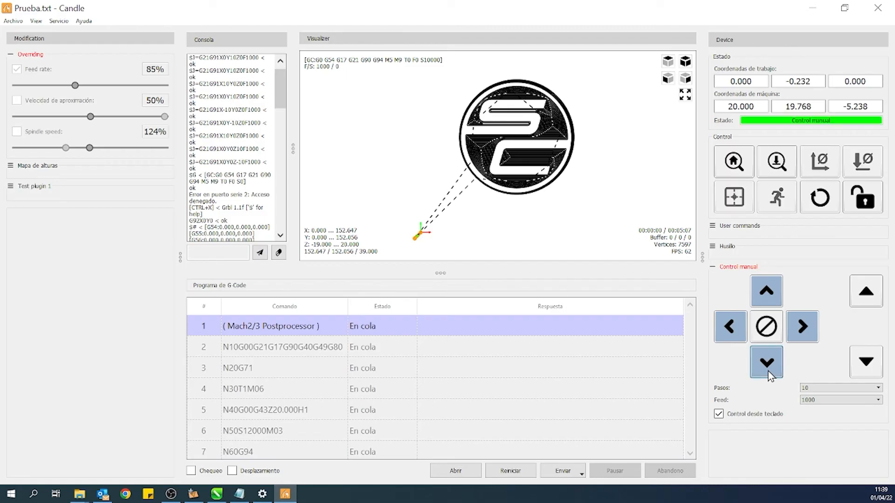
click(769, 373)
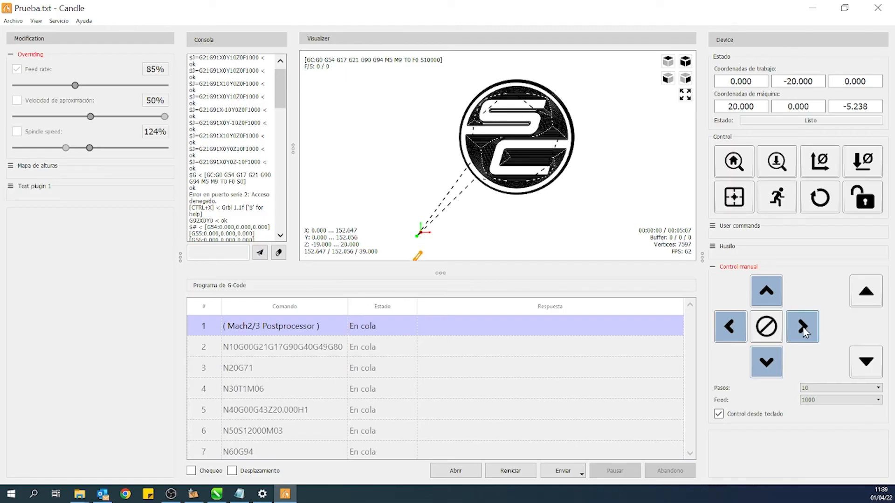
click(802, 326)
click(874, 375)
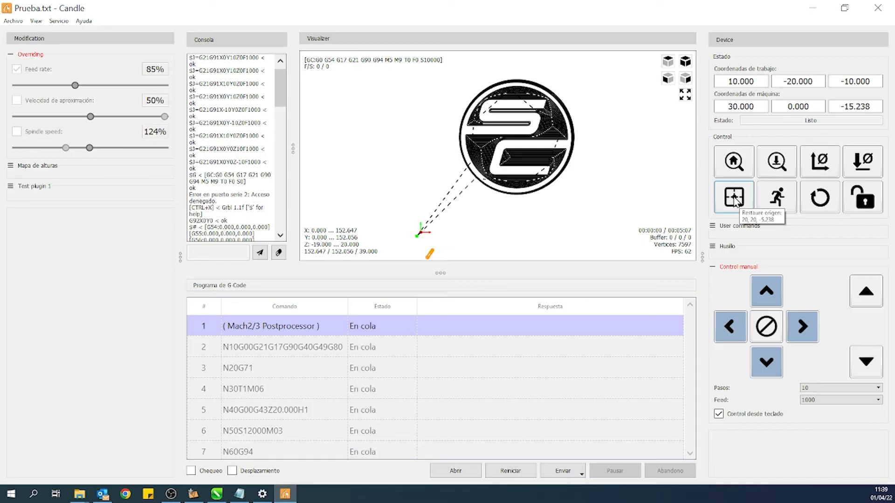
click(735, 198)
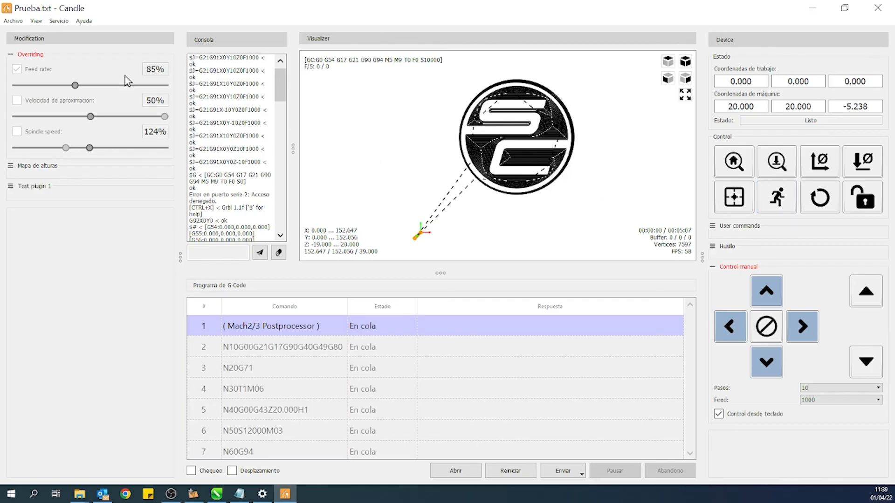
Step: Examine the probe and safe position commands in the Control options, and leave the options without saving
click(60, 20)
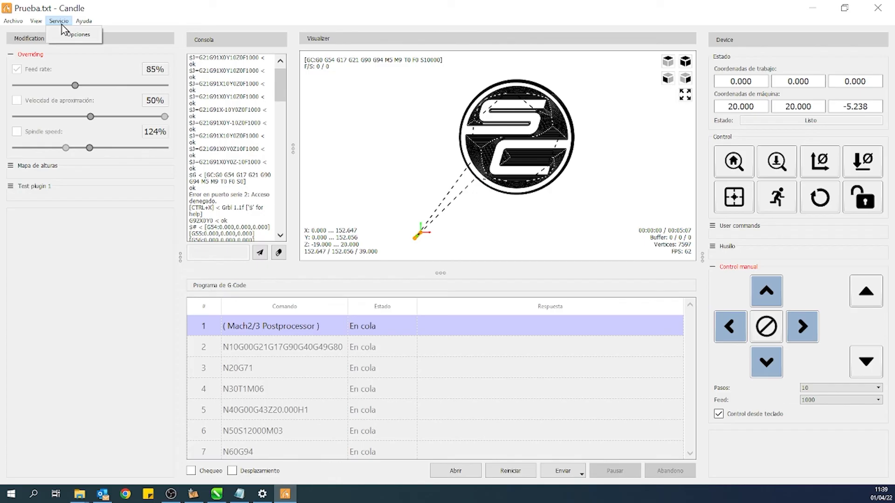
click(66, 32)
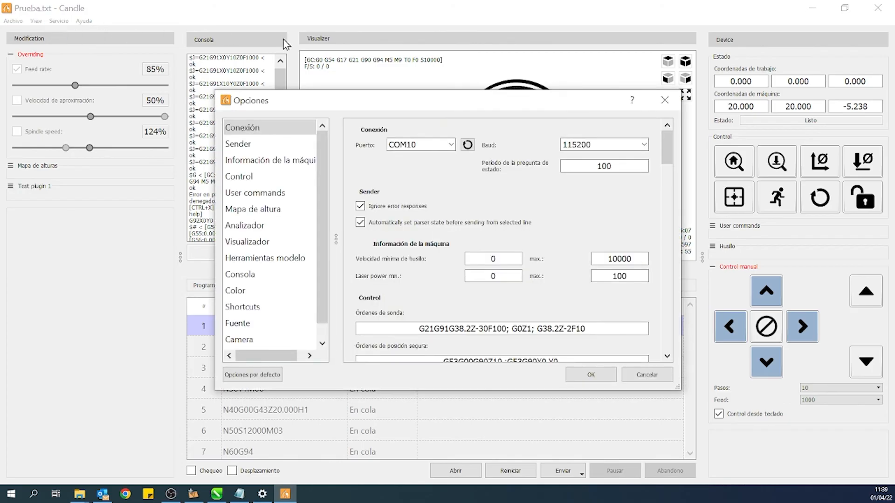
drag(669, 153, 670, 172)
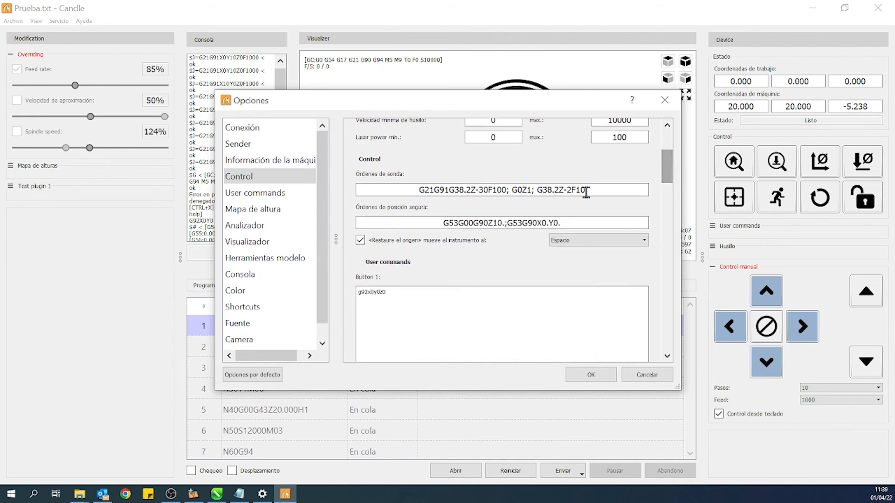
click(448, 223)
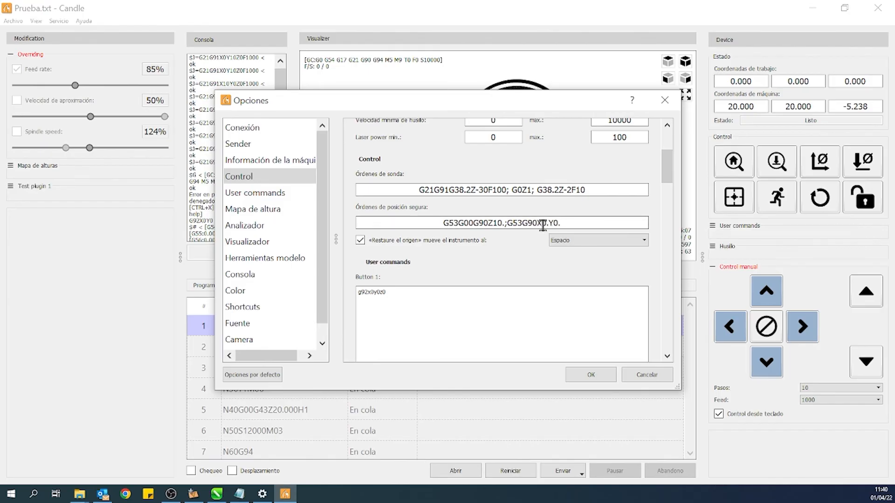
click(636, 375)
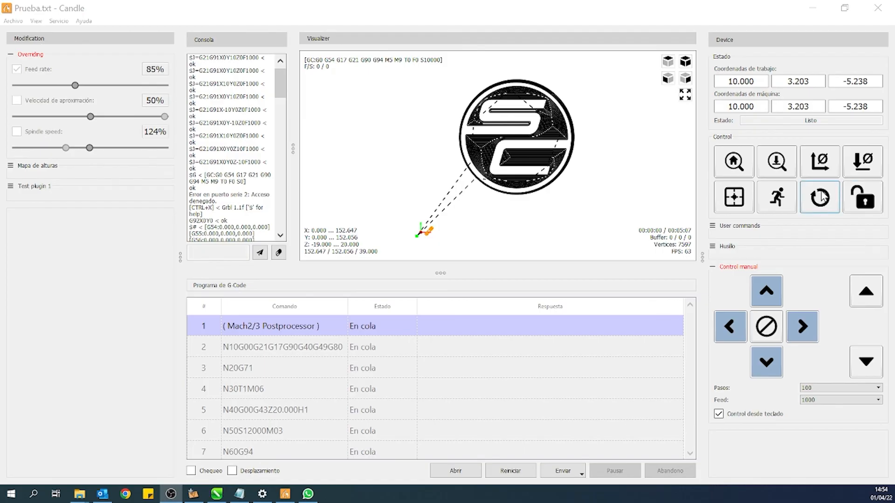
Step: Jog the Y axis in the negative direction with a step of 100, interrupt the movement with a reset and unlock the machine
click(768, 365)
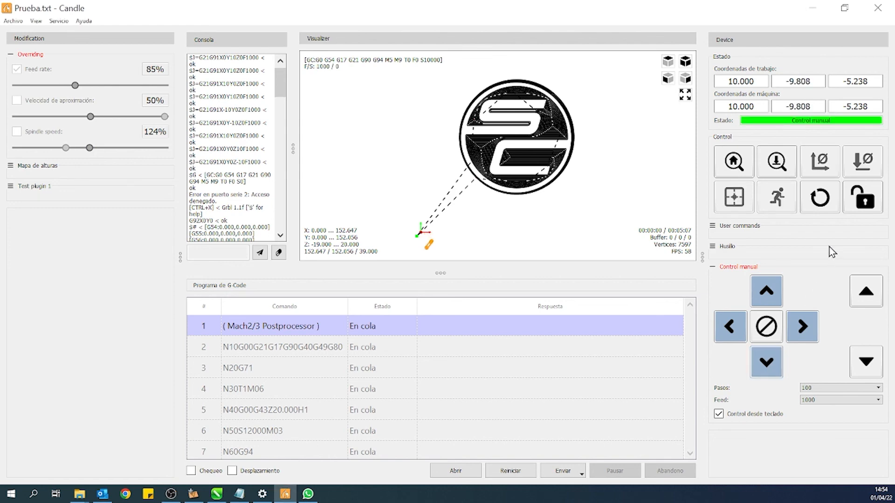
click(825, 204)
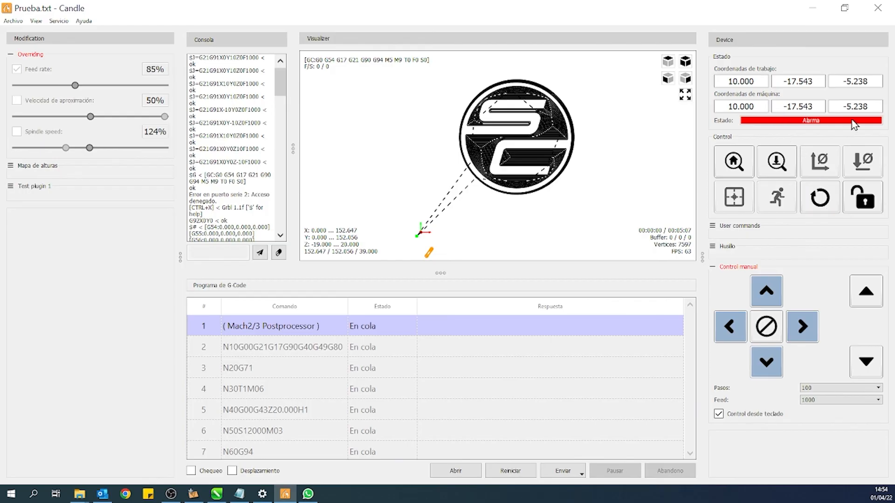
click(862, 210)
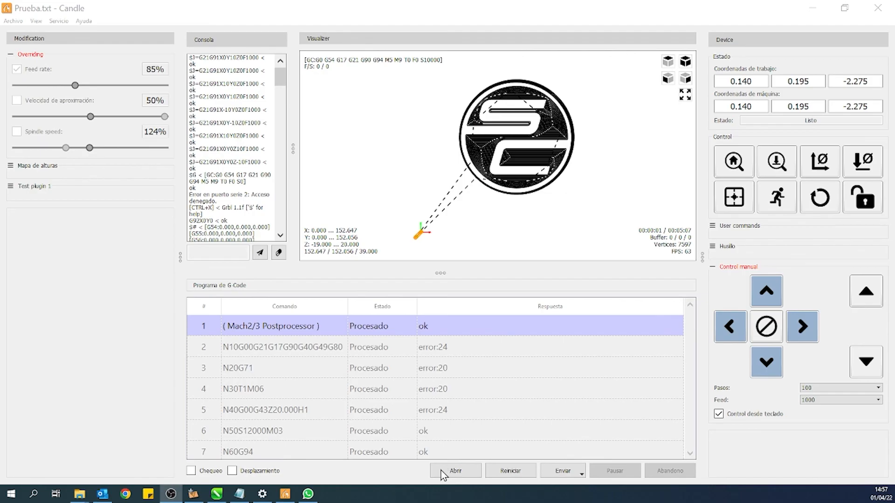
Step: Show the file commands for opening a G-code program
click(14, 21)
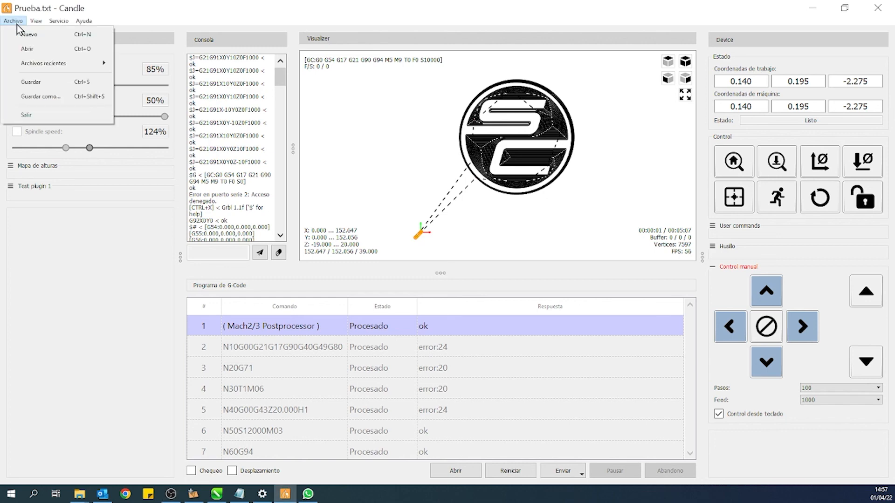